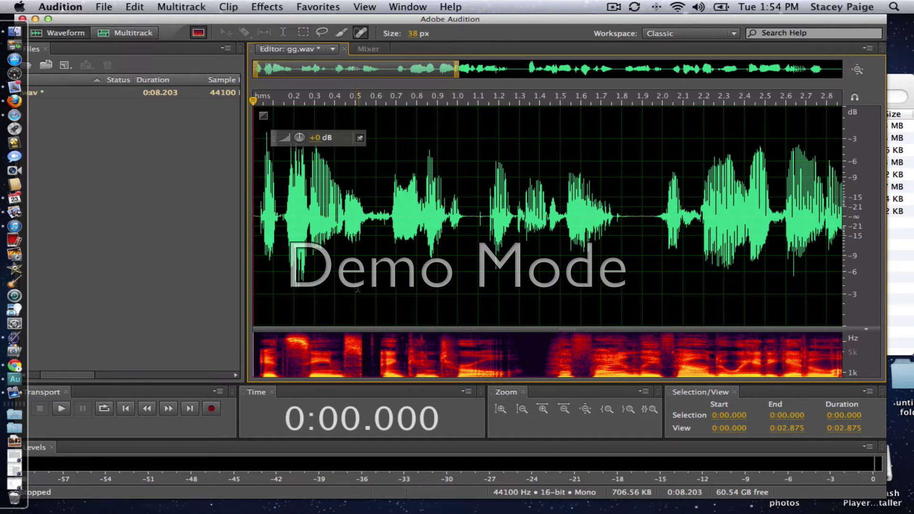
- Play gg.wav through to its end at 0:08.203, listening for mouth clicks
key("space")
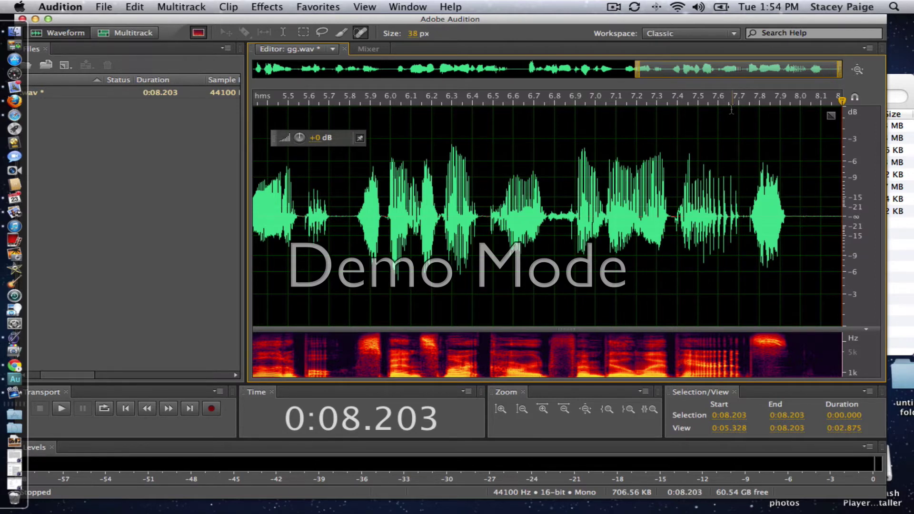
- Open Effects > Diagnostics > DeClicker and load the Heavy Reduction preset
left_click(275, 9)
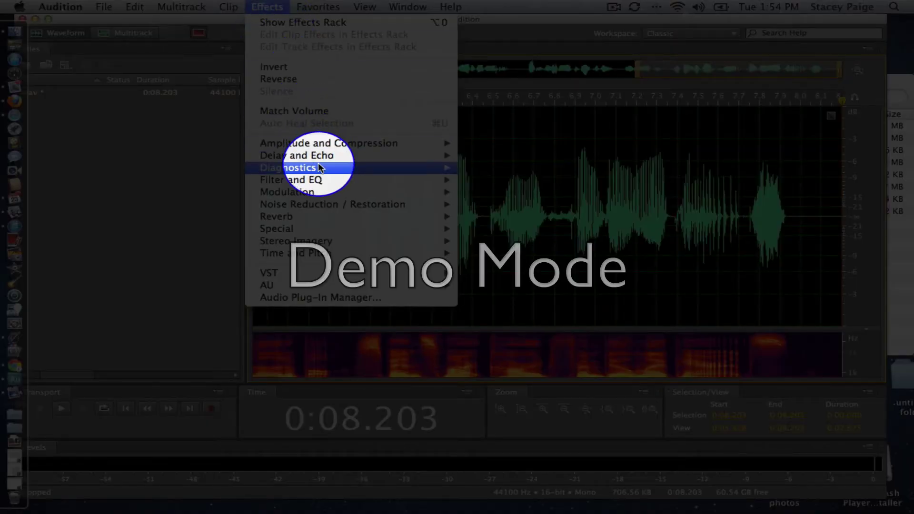
mouse_move(318, 164)
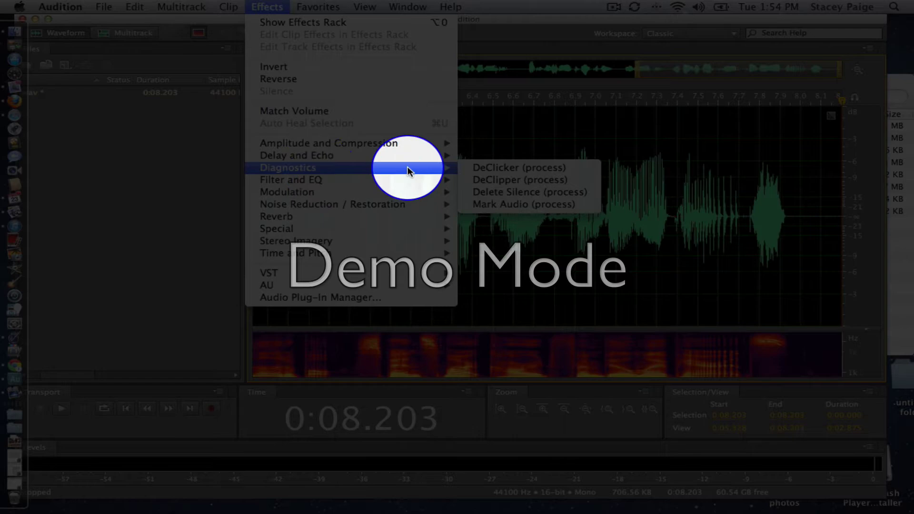
left_click(491, 167)
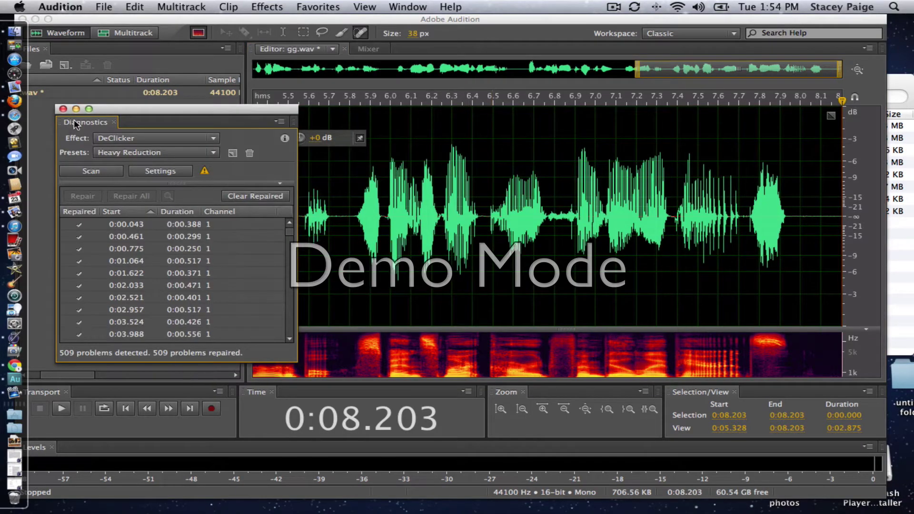
left_click(212, 153)
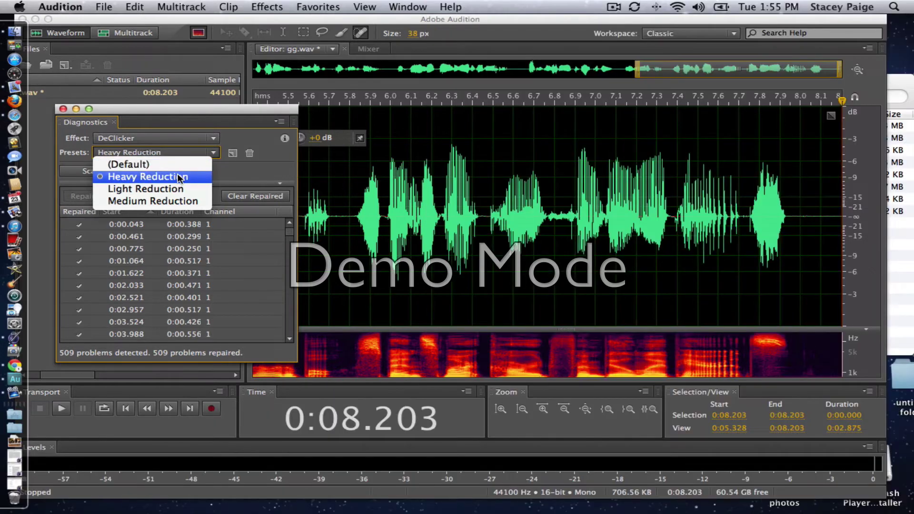
left_click(179, 177)
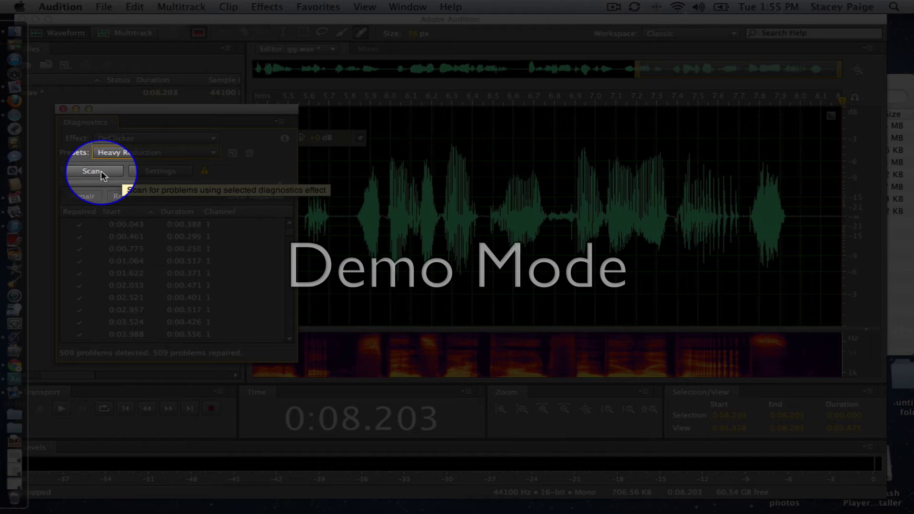
- Scan gg.wav with DeClicker and repair all 33 detected clicks
left_click(95, 171)
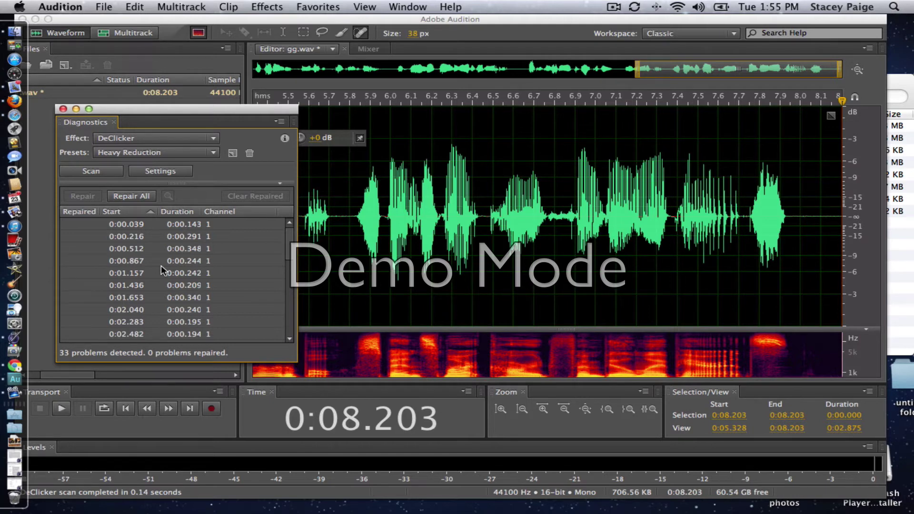
left_click(137, 198)
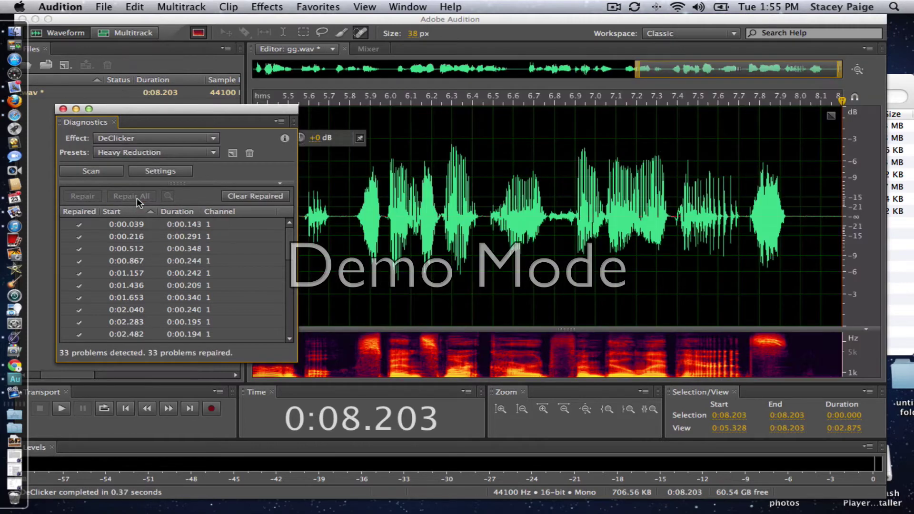
- Close Diagnostics and play the repaired gg.wav from its start to 0:08.203
left_click(63, 109)
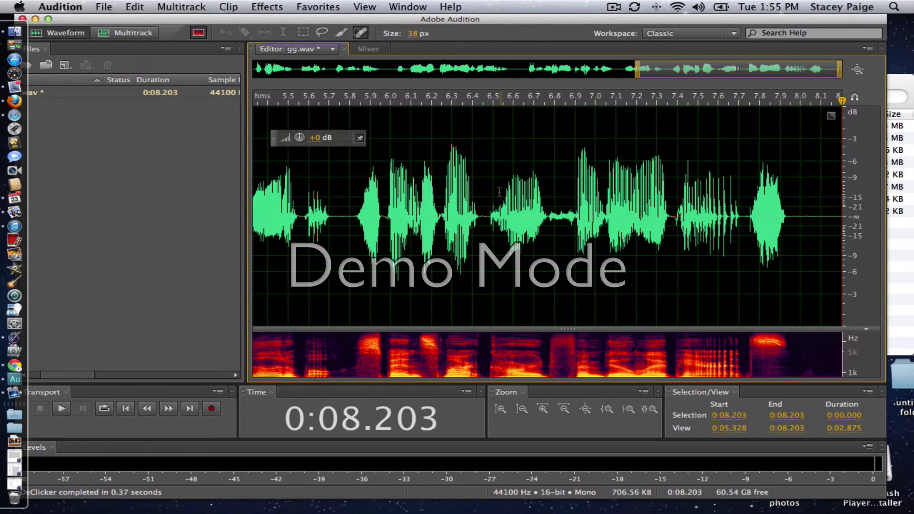
scroll(499, 191, "left", 5)
scroll(499, 191, "left", 15)
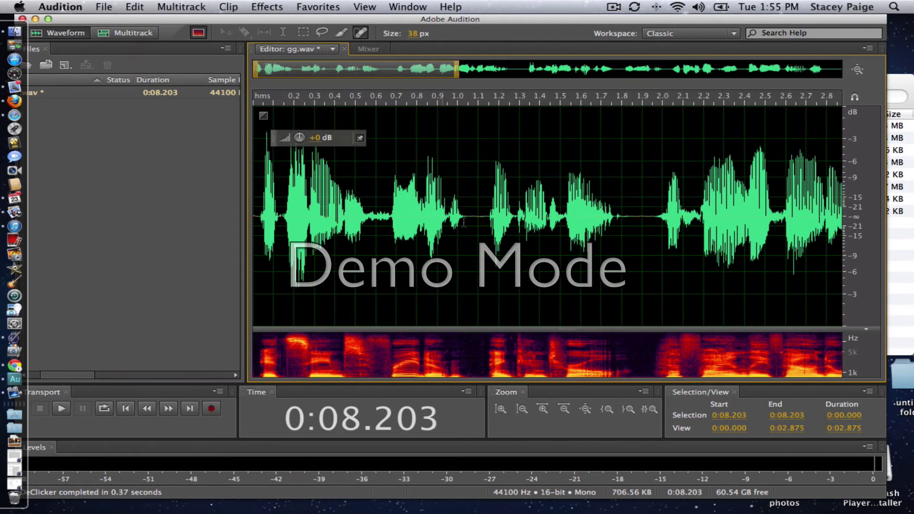
left_click(257, 219)
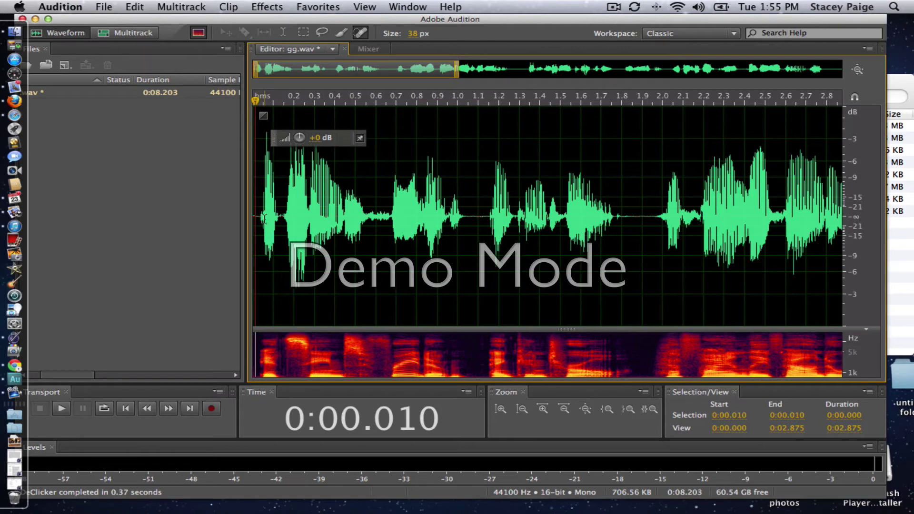
key("space")
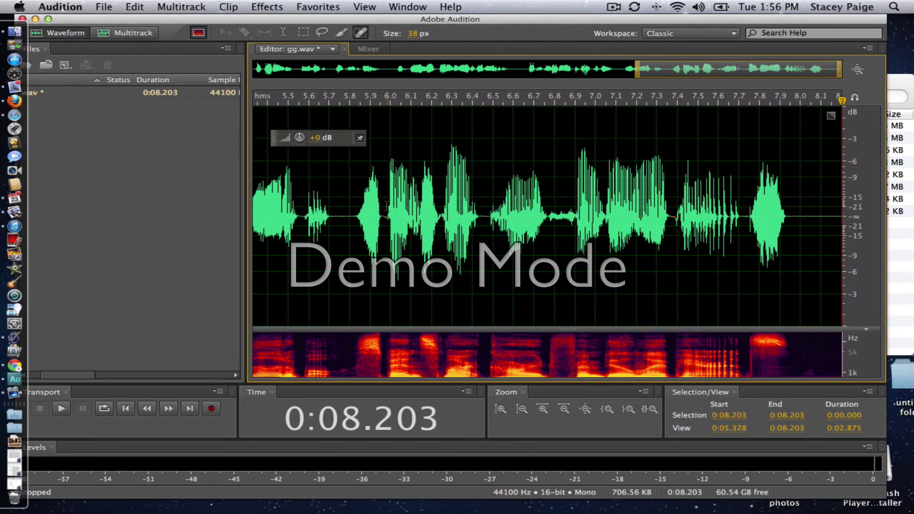
scroll(478, 228, "left", 5)
scroll(386, 206, "left", 8)
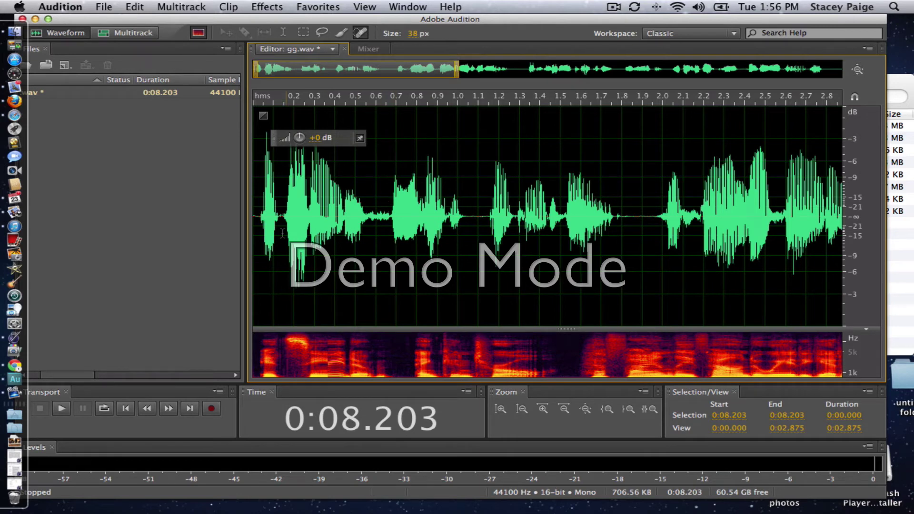
- Replay gg.wav from the beginning to listen for leftover clicks
left_click(255, 220)
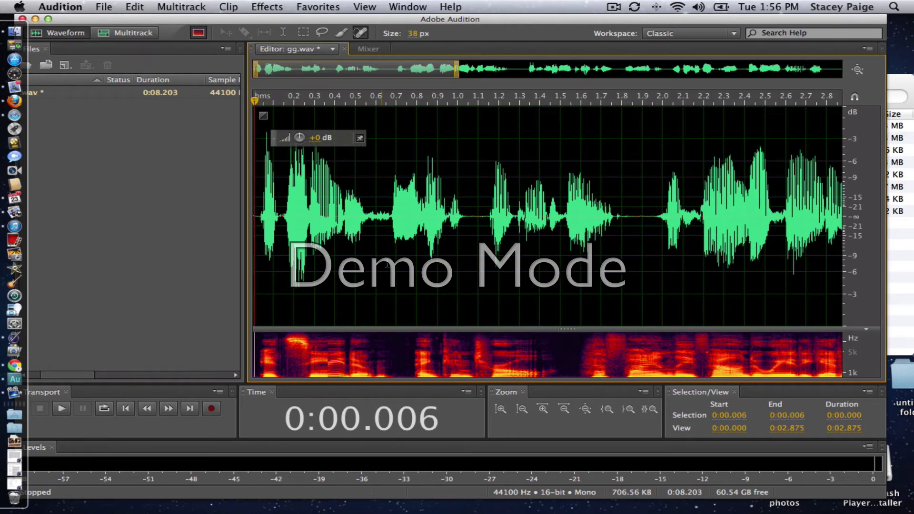
key("space")
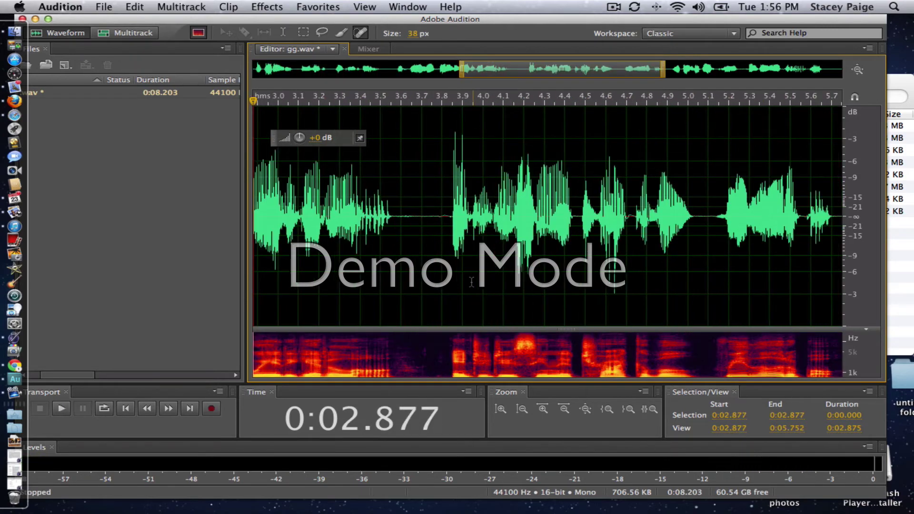
scroll(471, 281, "left", 5)
scroll(471, 282, "left", 1)
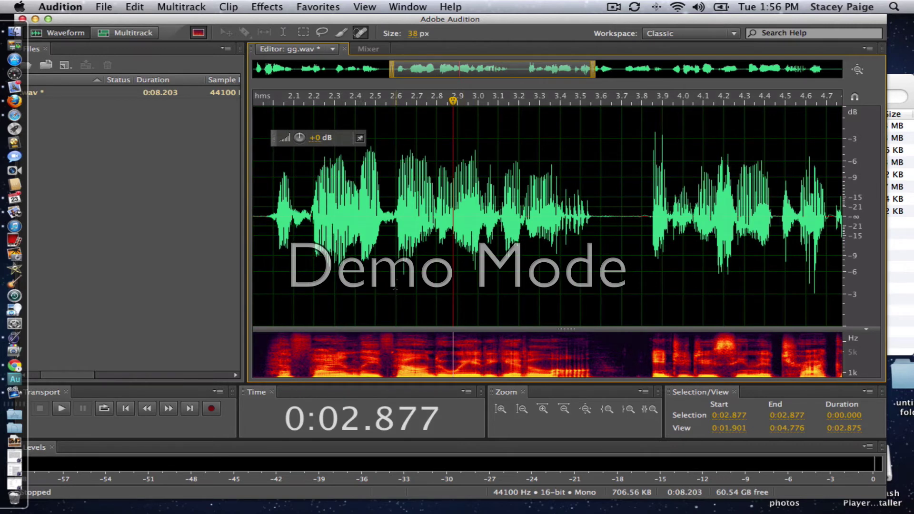
- Zoom in, replay just before the suspected click, and select it near 2.55 seconds
left_click(544, 409)
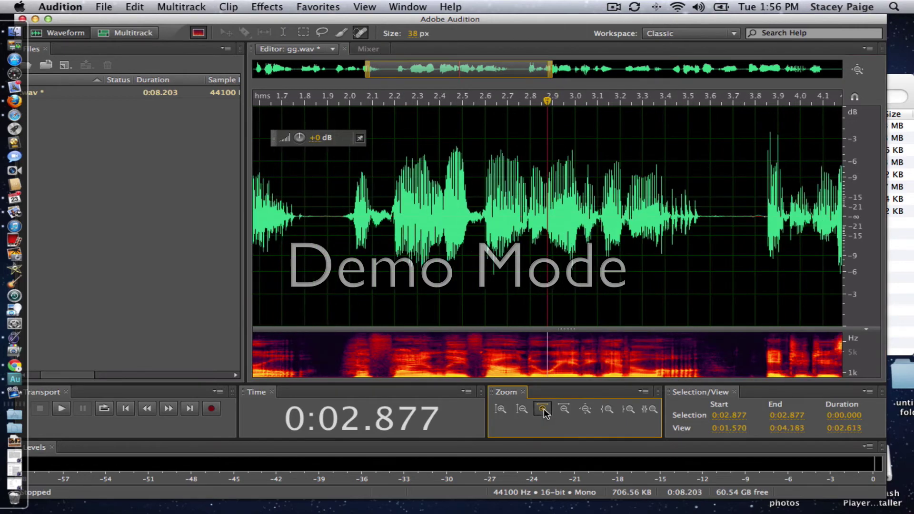
scroll(469, 314, "left", 3)
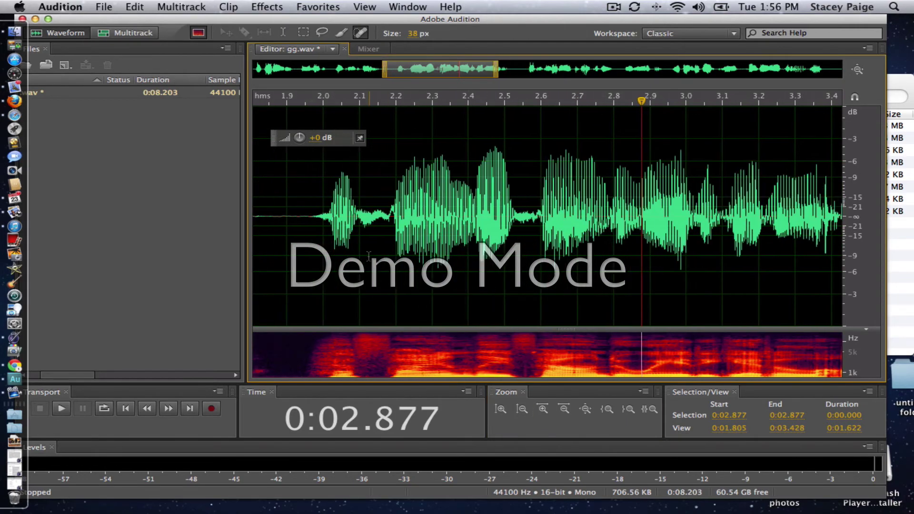
left_click(368, 257)
key("space")
key("space")
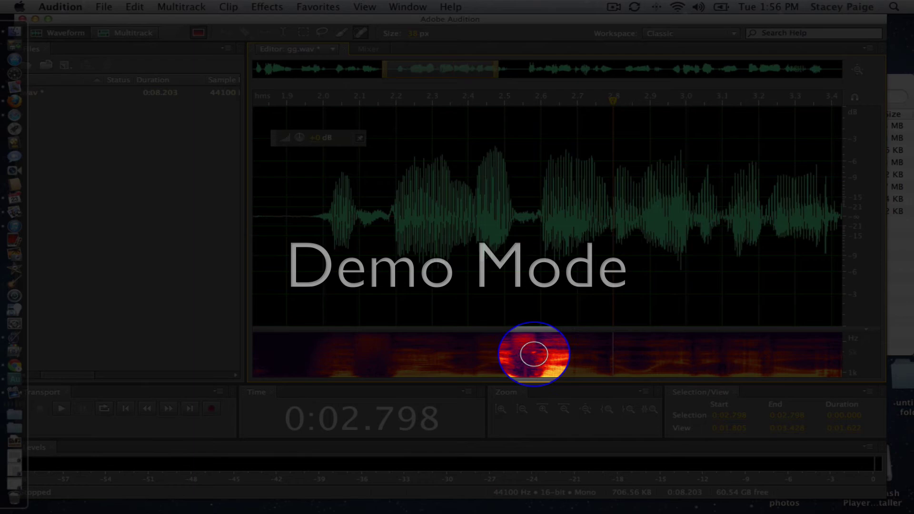
mouse_move(534, 238)
left_mouse_down()
mouse_move(524, 239)
mouse_move(541, 242)
left_mouse_up()
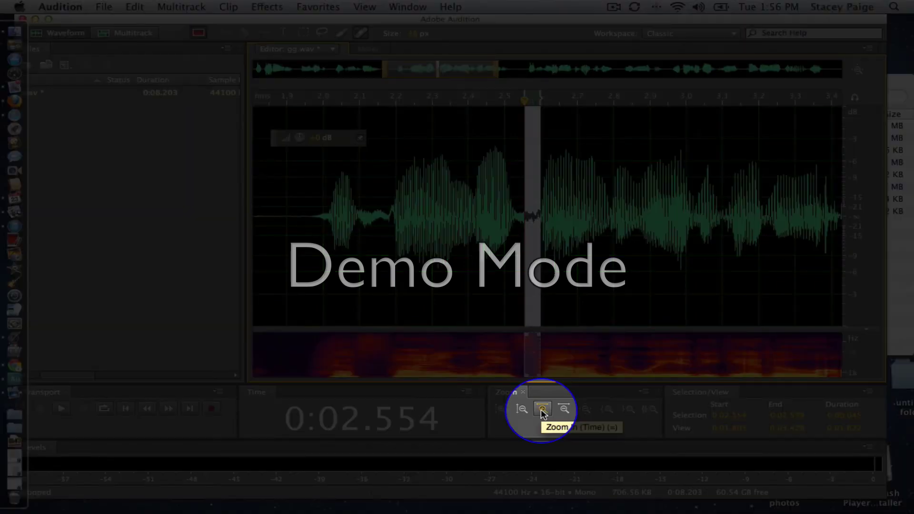
- Zoom in closer and narrow the selection to 2.571–2.587 seconds around the click
left_click(543, 411)
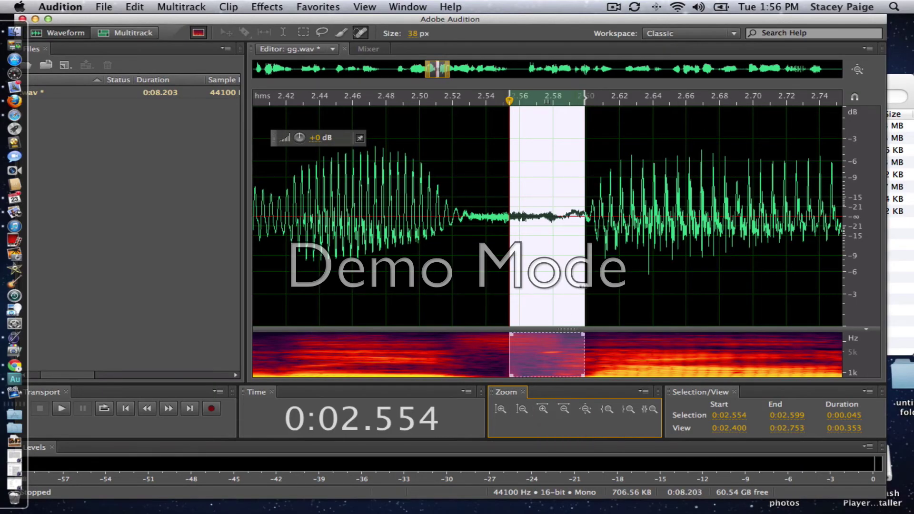
left_click_drag(583, 286, 565, 286)
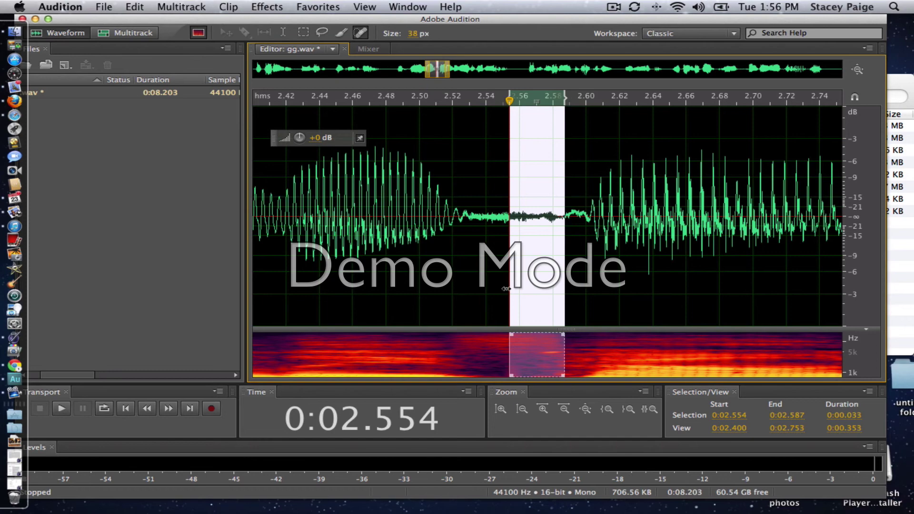
left_click_drag(505, 289, 539, 293)
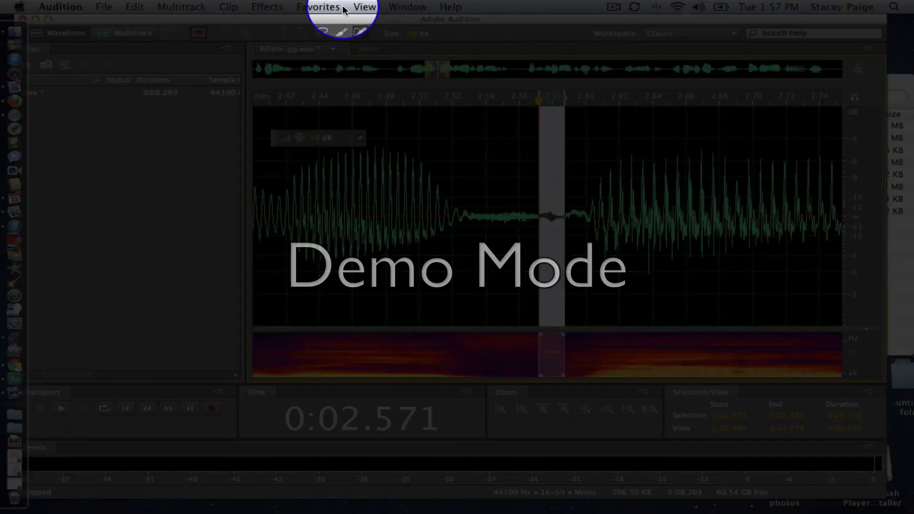
left_click(328, 7)
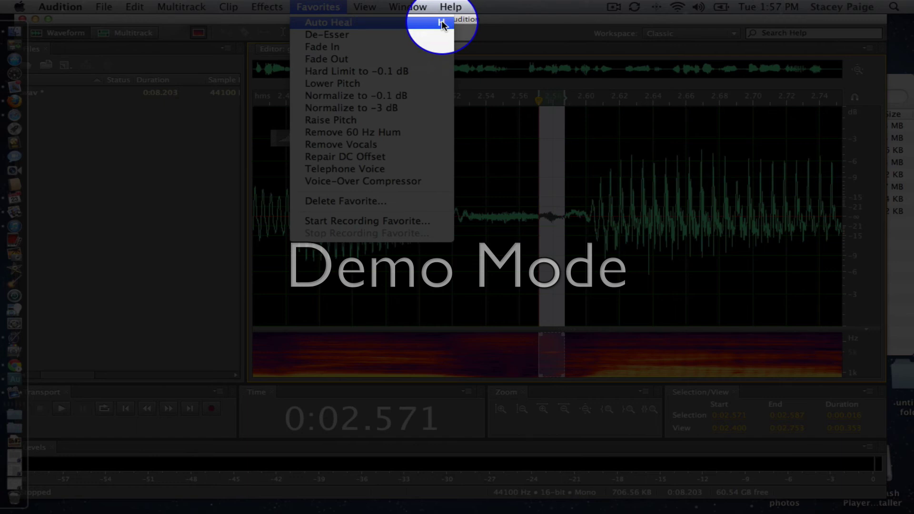
- Apply Favorites > Auto Heal to the 2.571–2.587 s click, then zoom back out
left_click(361, 24)
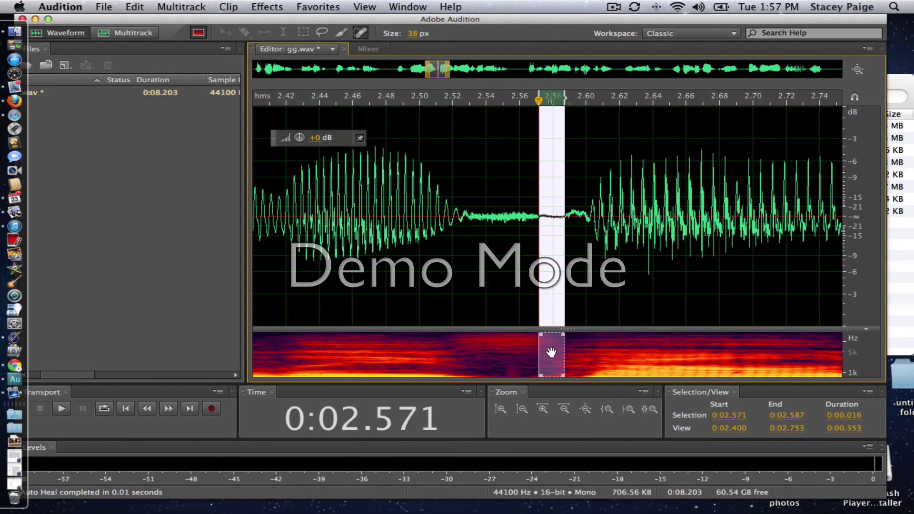
left_click(564, 410)
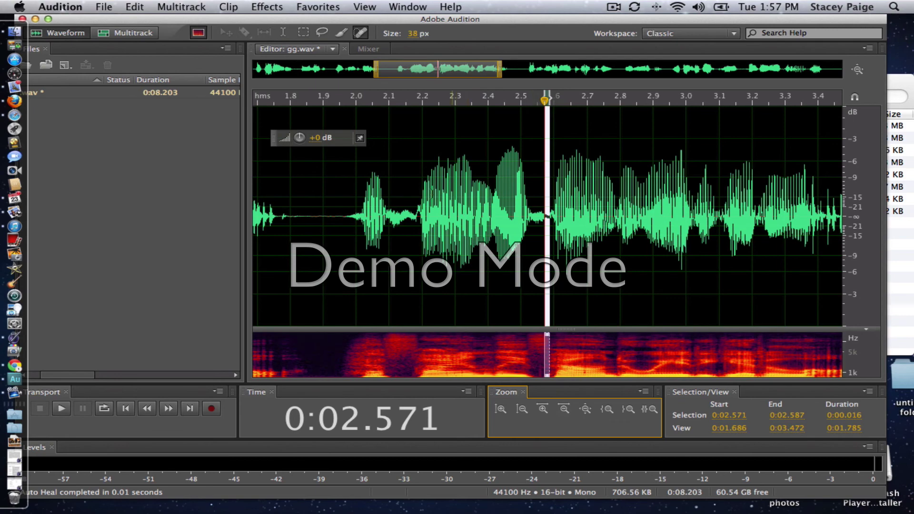
- Play from about 1.9 s past the healed spot, stopping at 0:03.767
scroll(361, 241, "left", 1)
left_click(341, 241)
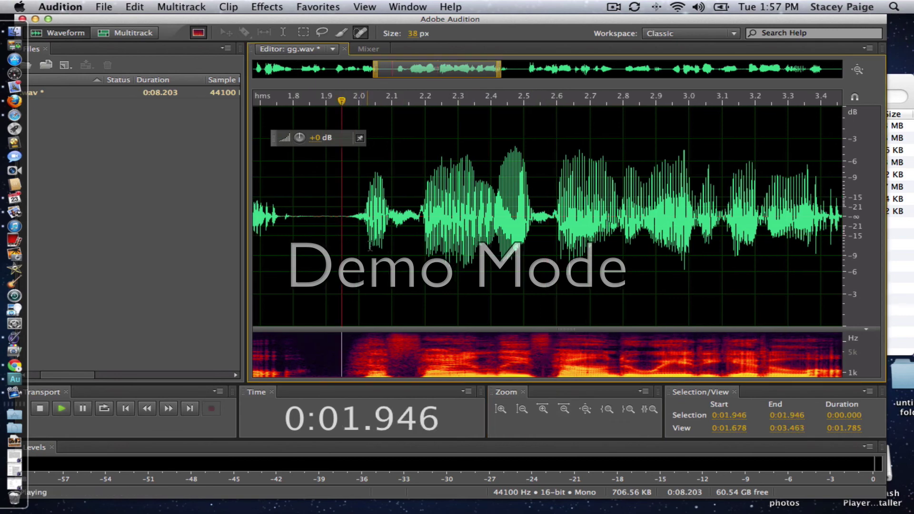
key("space")
key("space")
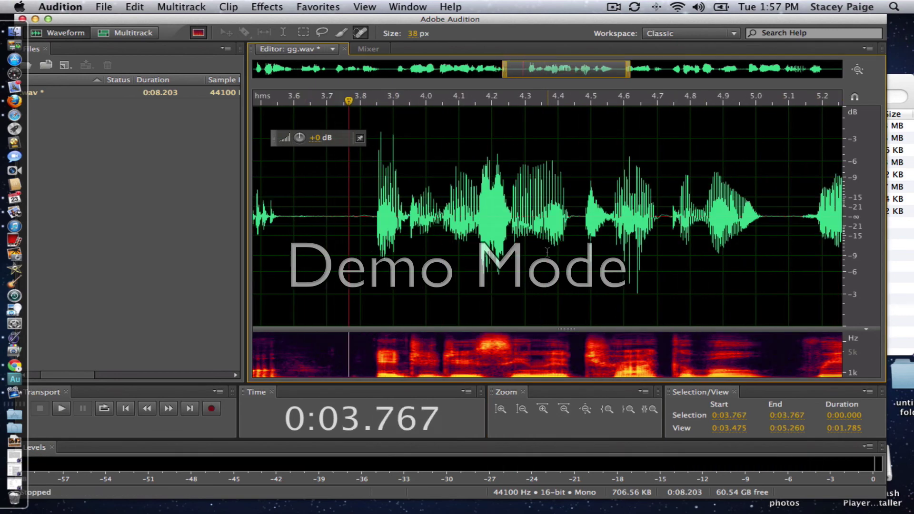